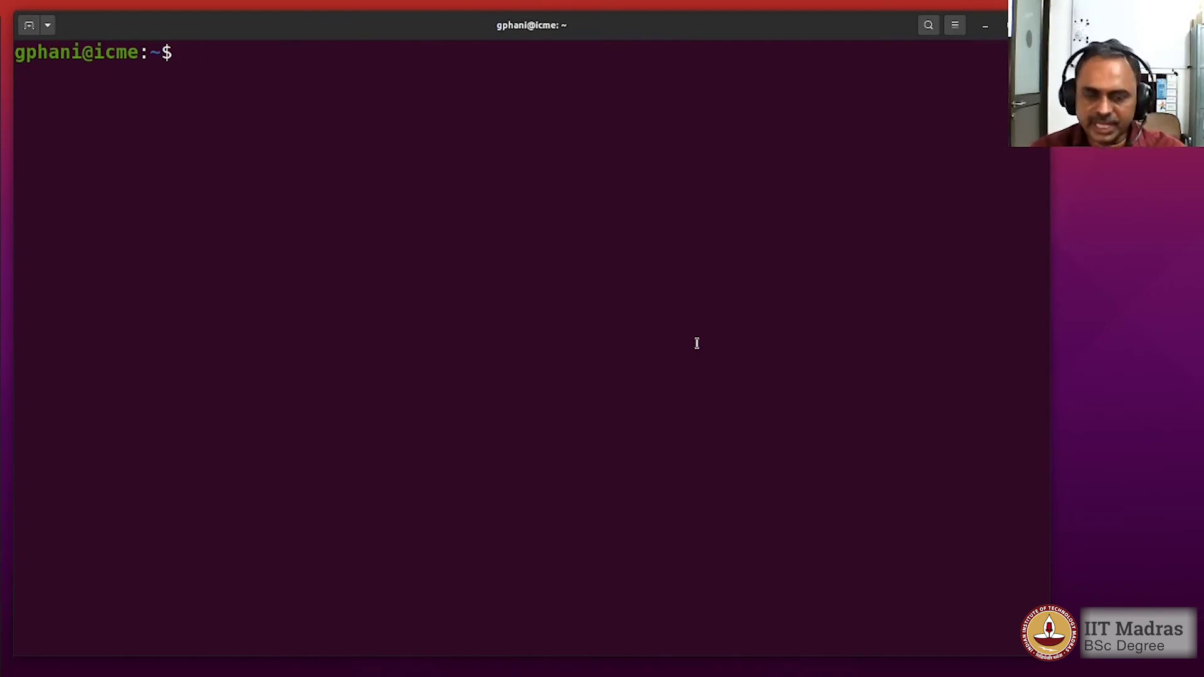
type("df -h")
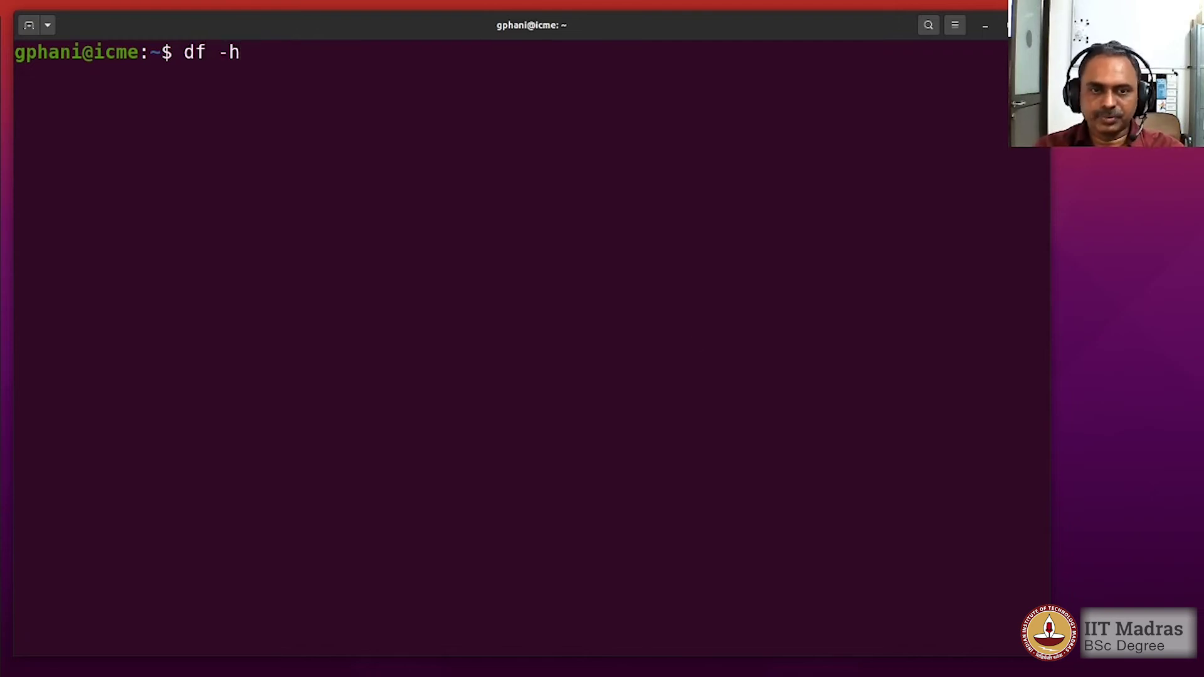
key("Return")
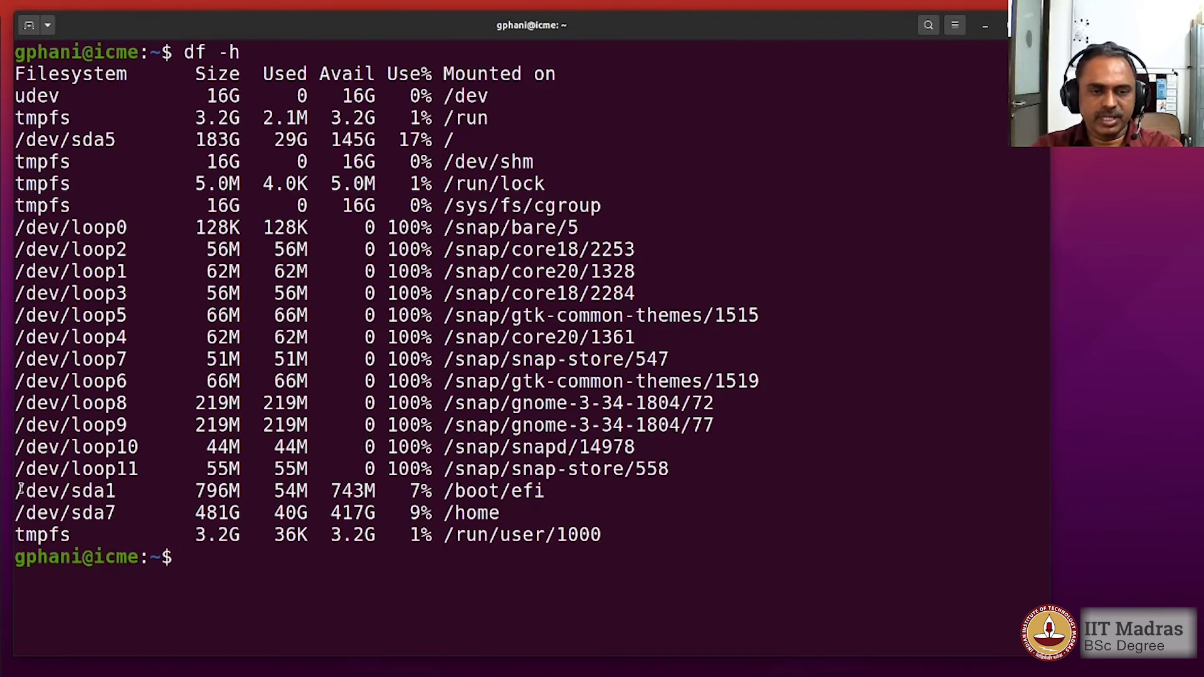
left_click_drag(25, 491, 519, 509)
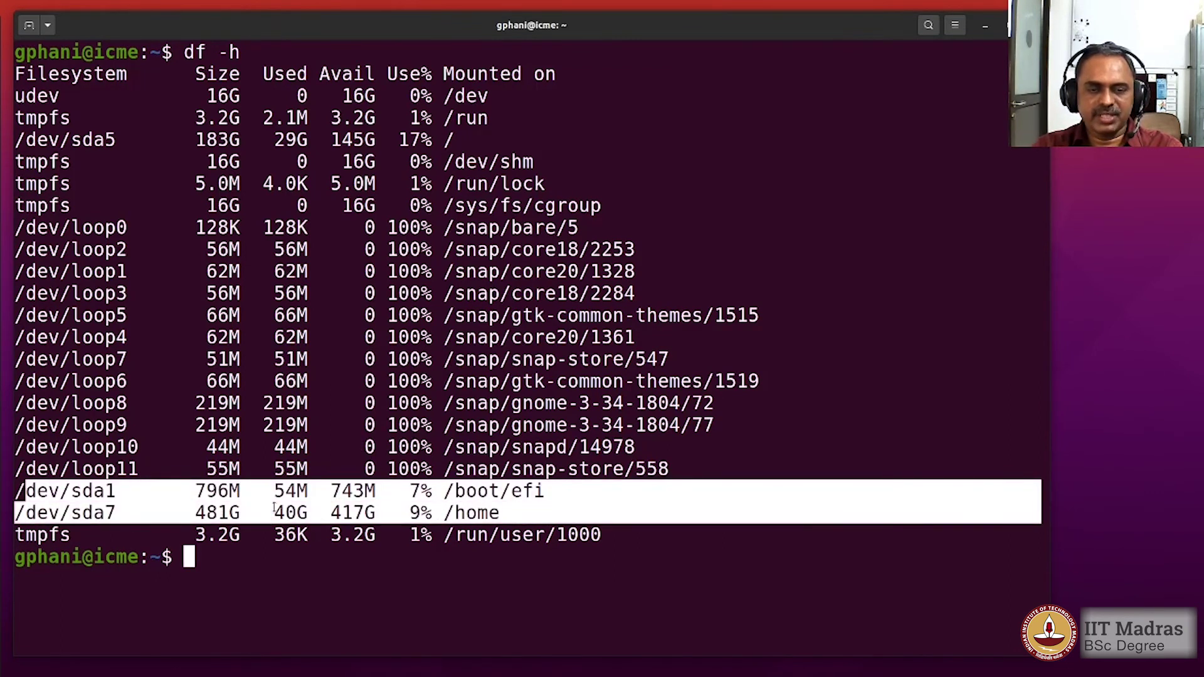
left_click(395, 194)
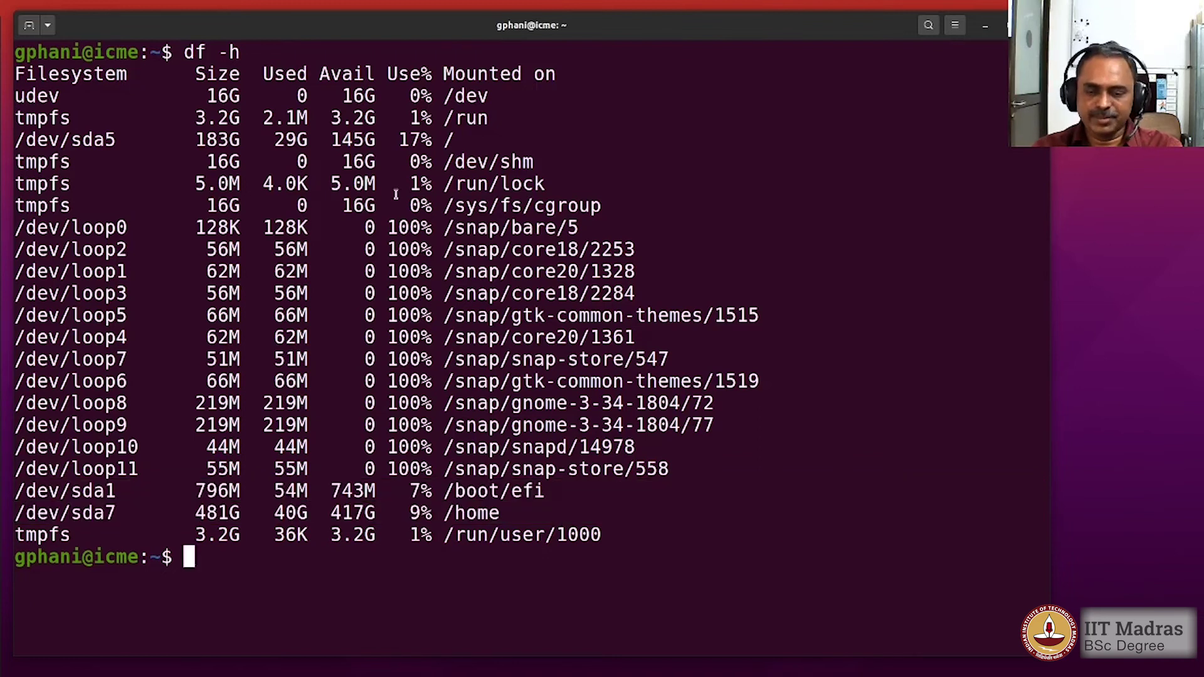
key("ctrl+l")
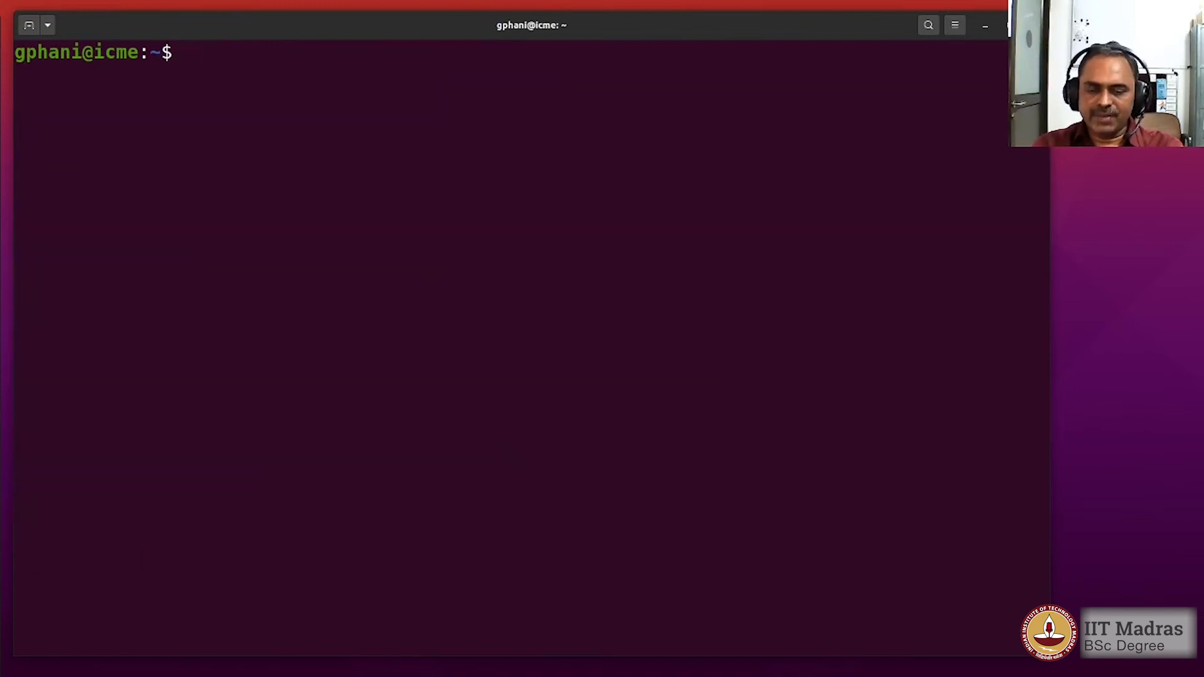
Step: Recall the earlier ssh login from history and log into 10.17.0.167 with the password
key("ctrl+r")
type("ssh")
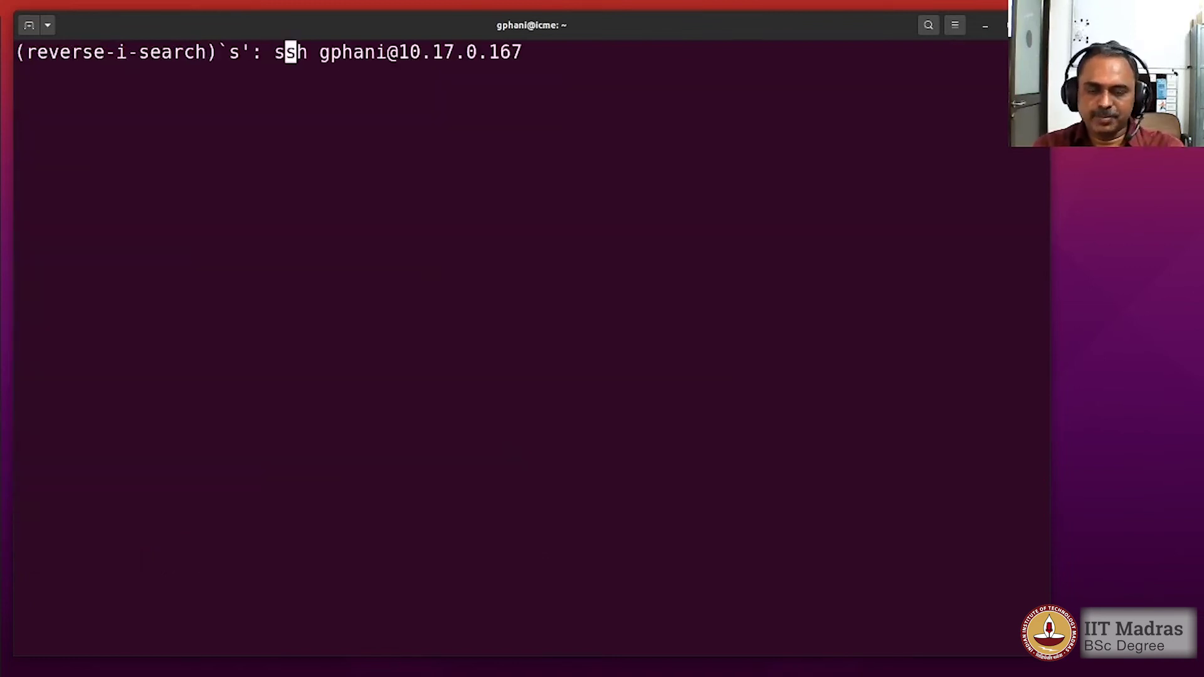
key("Return")
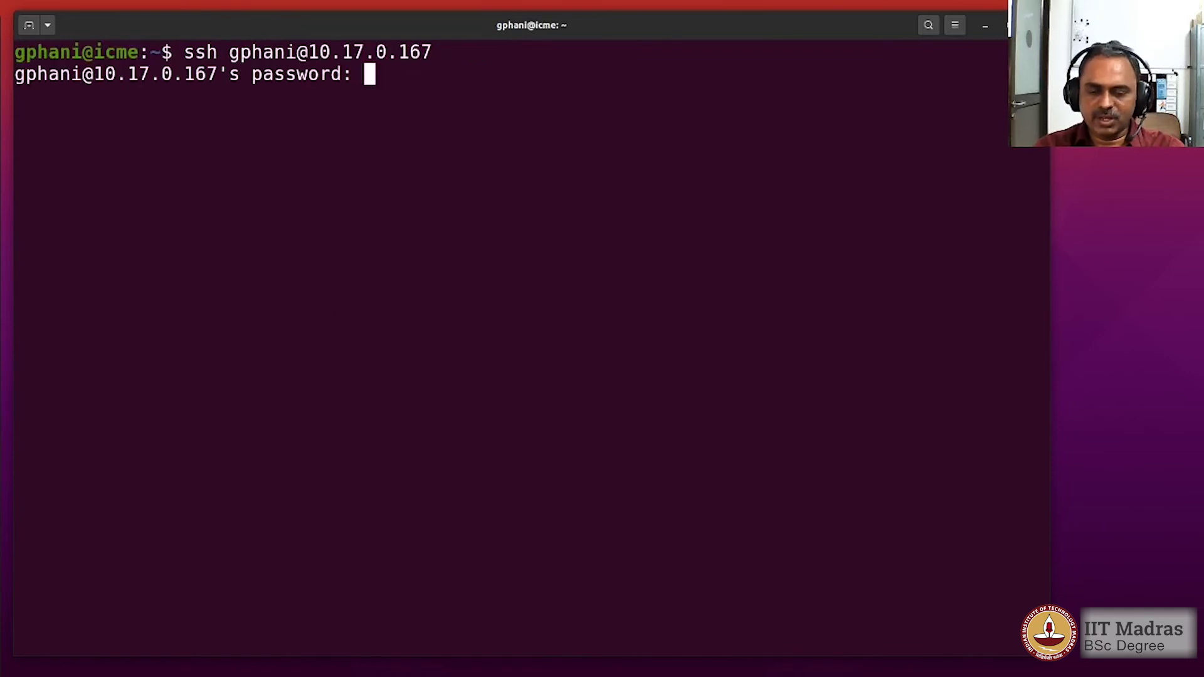
key("Return")
Step: Run df -h|grep sda to list only the sda disk usage on a cleared screen
type("df -h|de")
key("BackSpace")
key("BackSpace")
type("grep df")
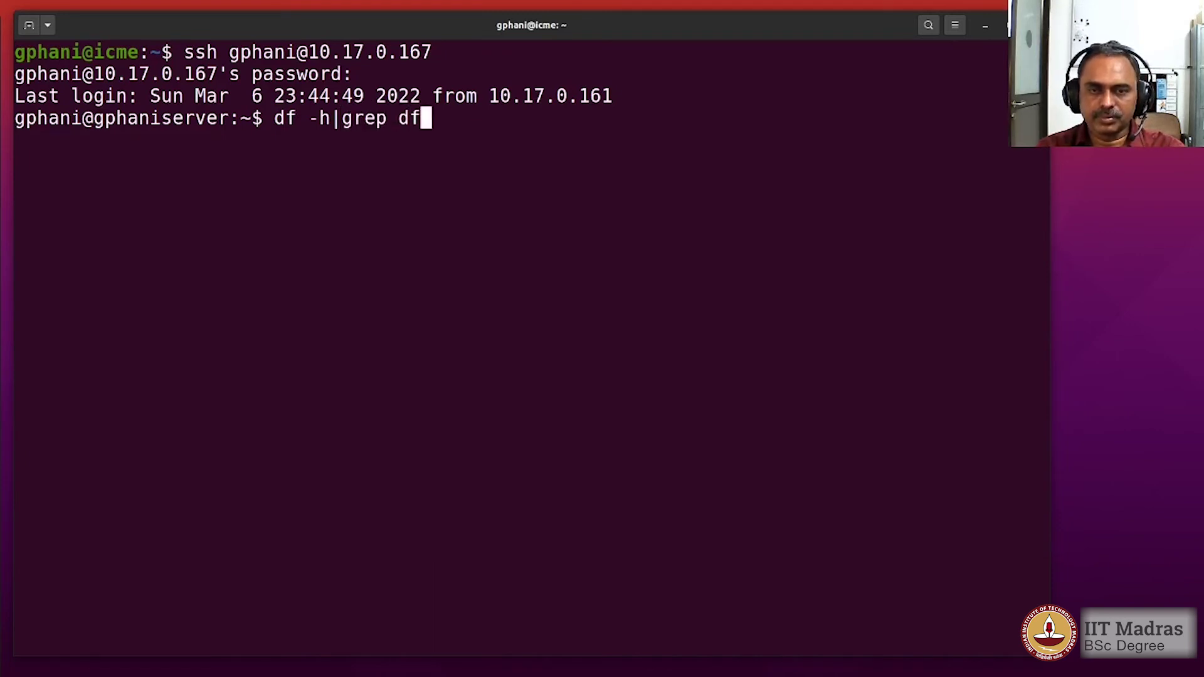
key("BackSpace")
key("BackSpace")
type("sda")
key("ctrl+l")
key("Return")
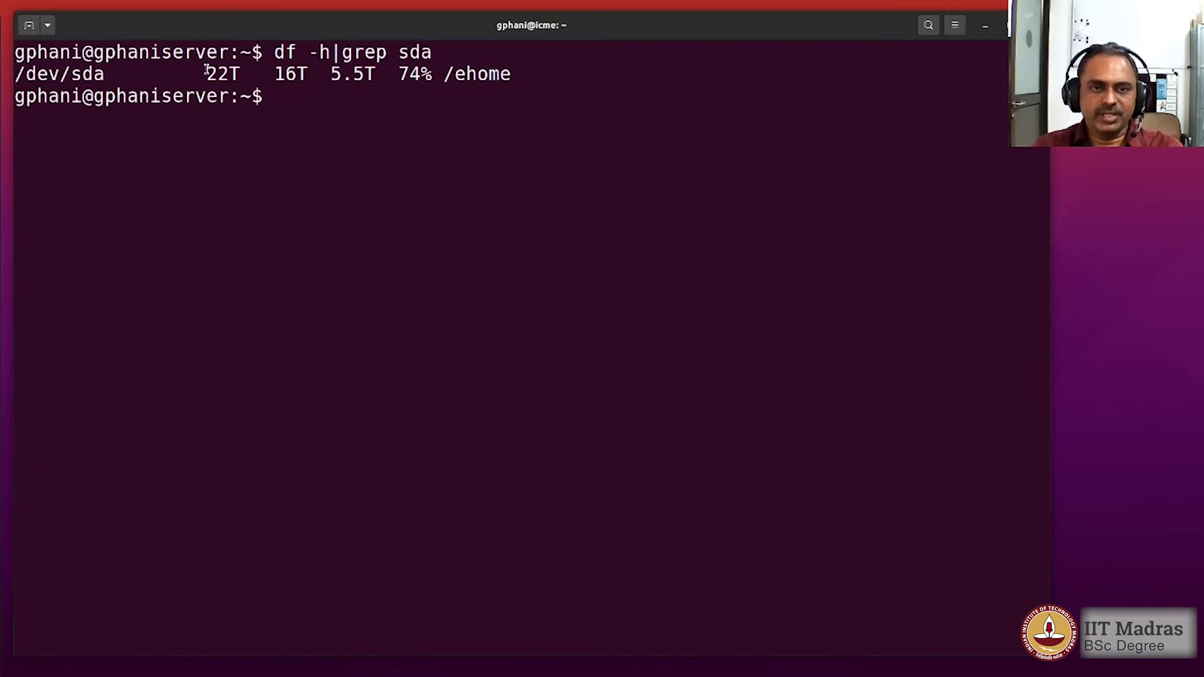
Step: Highlight the 22T size and the /ehome mount point of /dev/sda, then deselect
left_click_drag(206, 70, 241, 62)
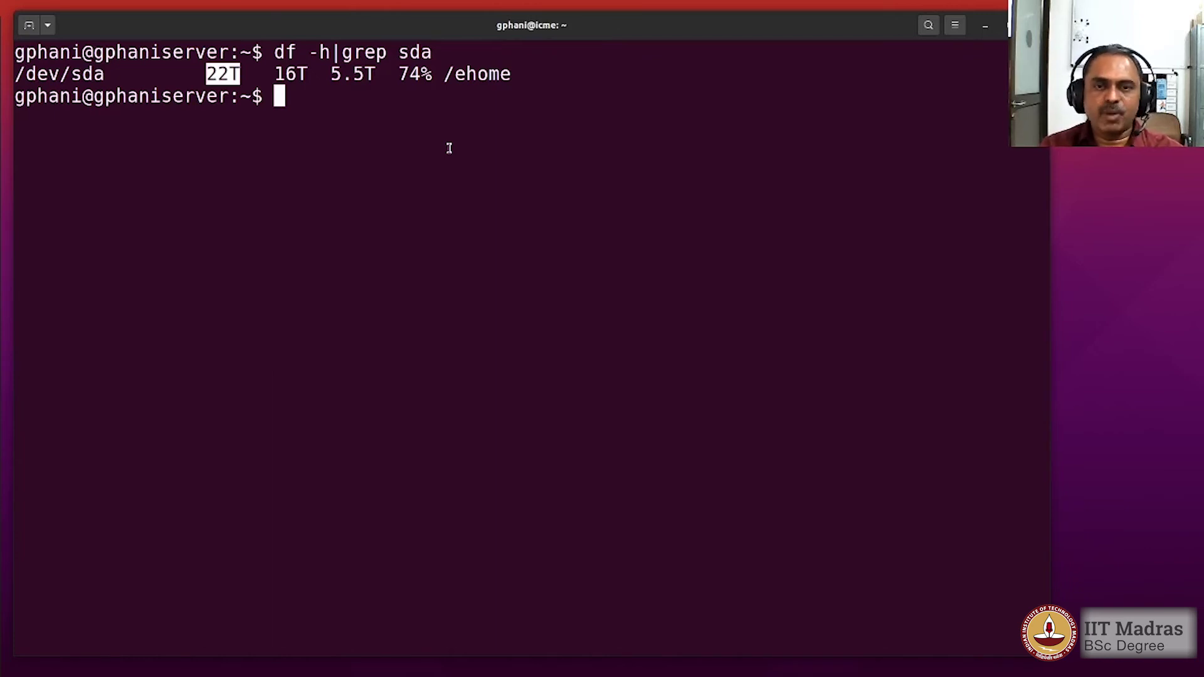
left_click_drag(445, 74, 508, 75)
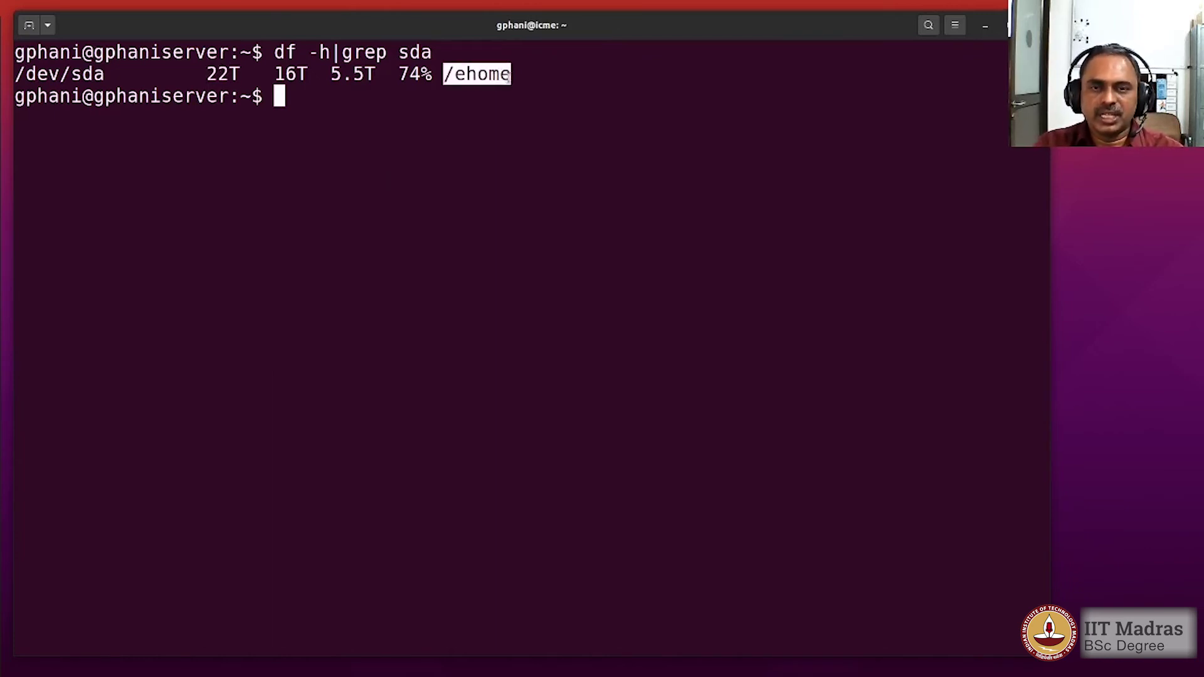
left_click(481, 153)
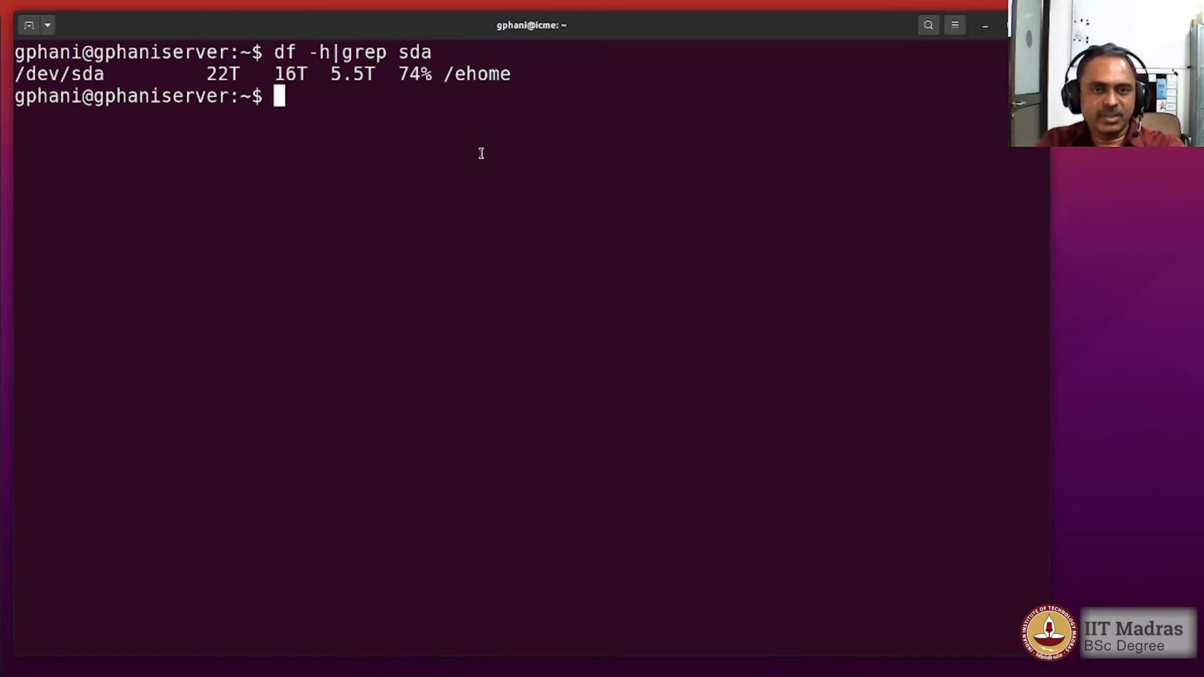
Step: Search command history for 'dev', then cancel the failed search
key("ctrl+r")
type("dev")
key("ctrl+g")
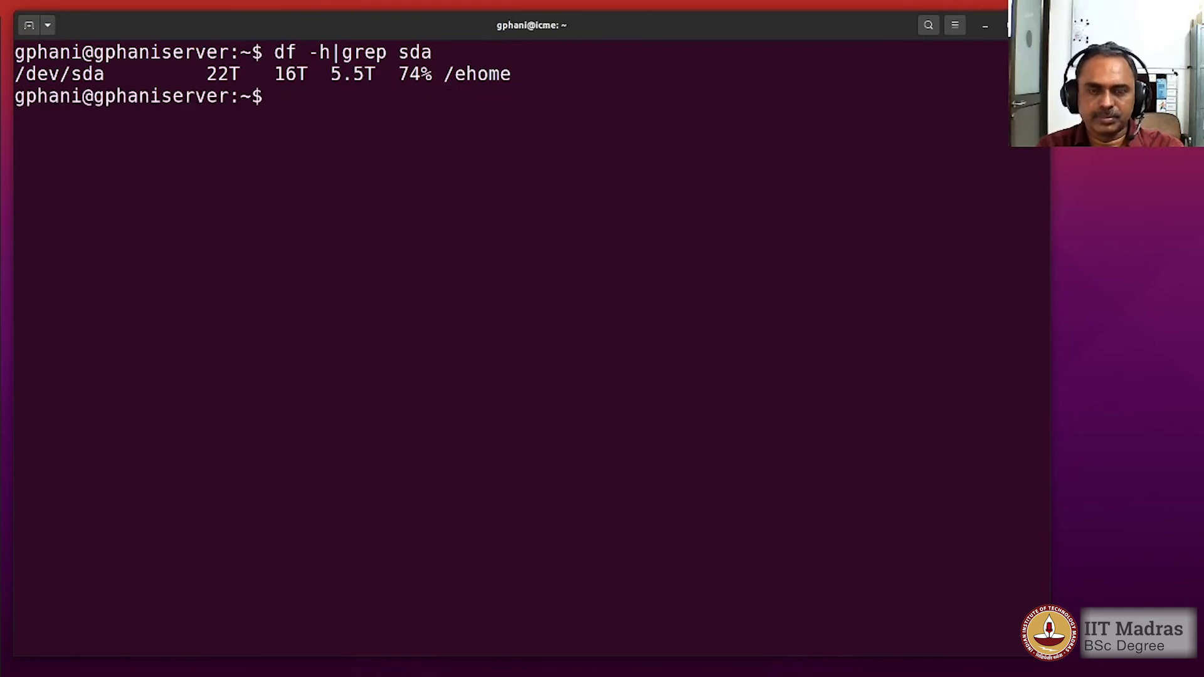
Step: Connect with ssh devcloud and run df -h on Intel DevCloud
type("ssh devcloud")
key("Return")
type("df -h")
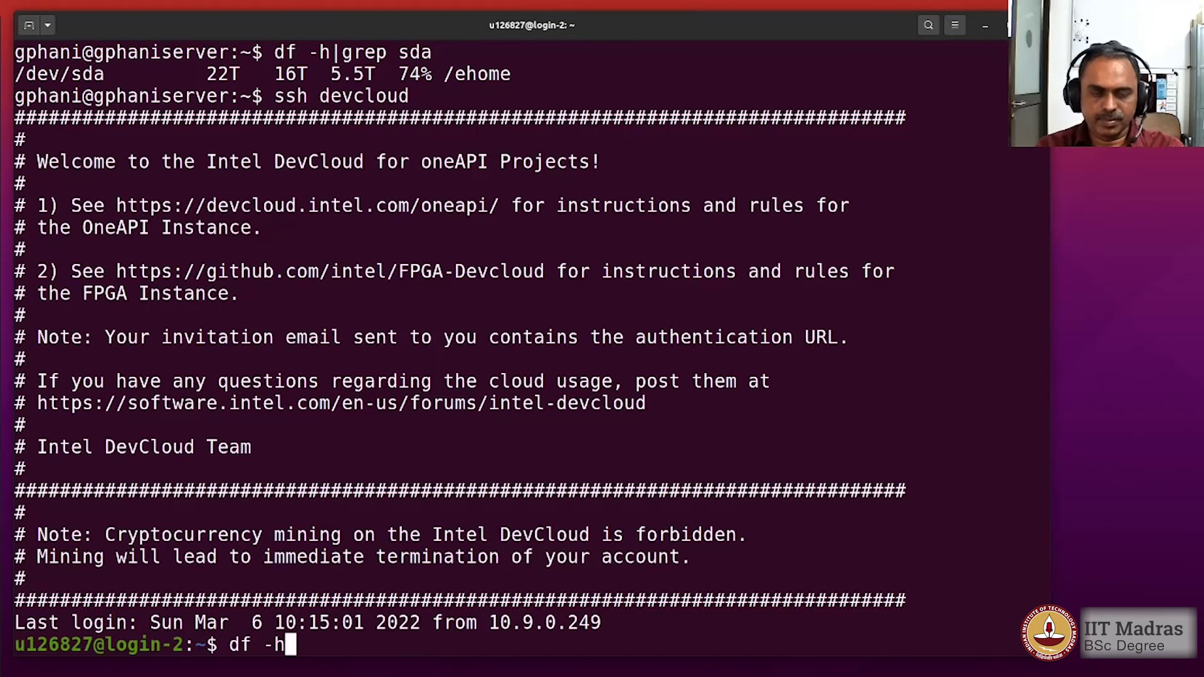
key("Return")
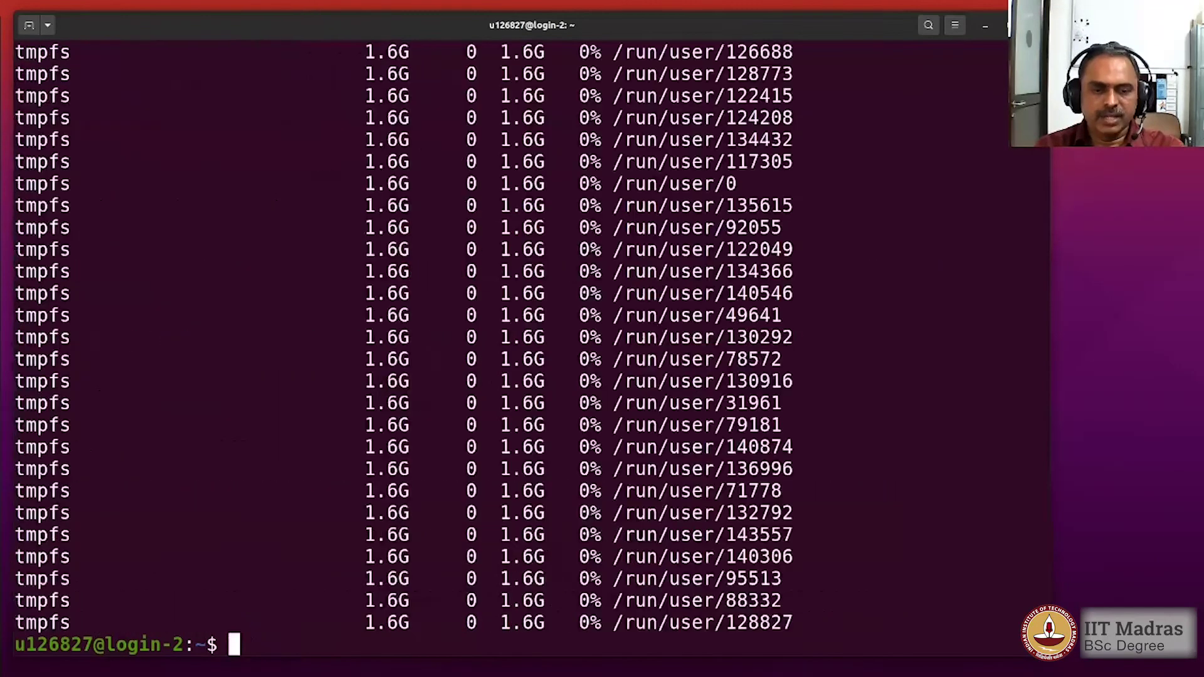
Step: Highlight the shared home, data and glob rows, then the /home mount point and its 305T size
scroll(441, 289, "up", 5)
scroll(440, 289, "up", 12)
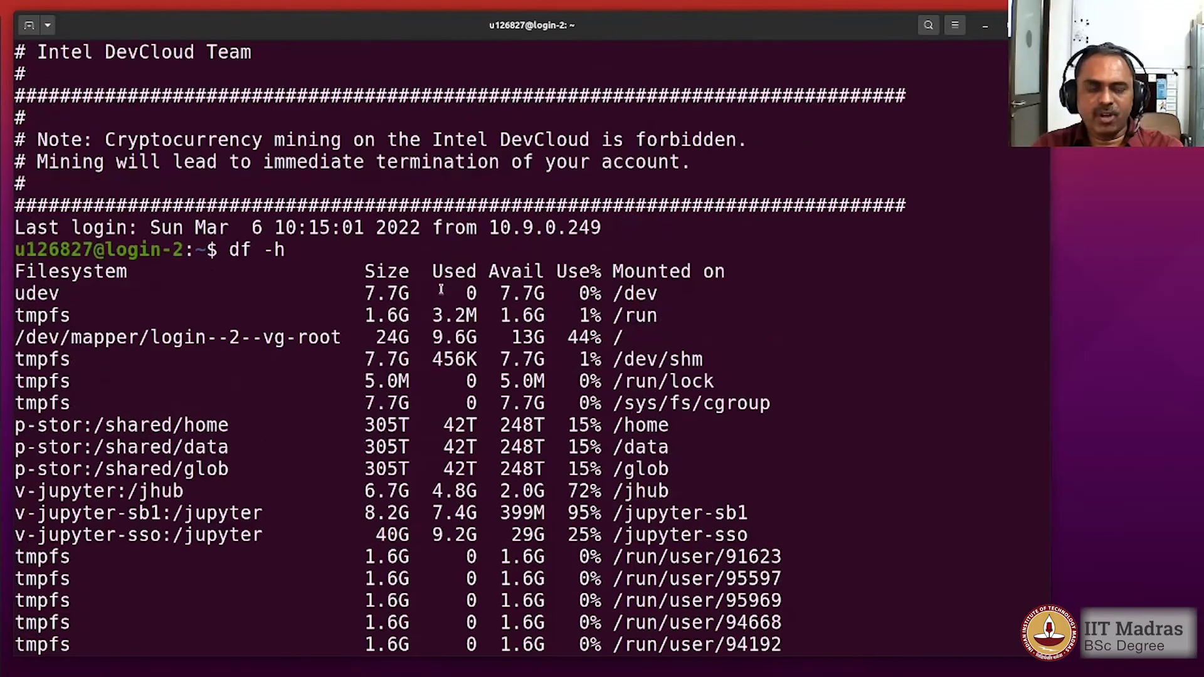
scroll(520, 381, "down", 1)
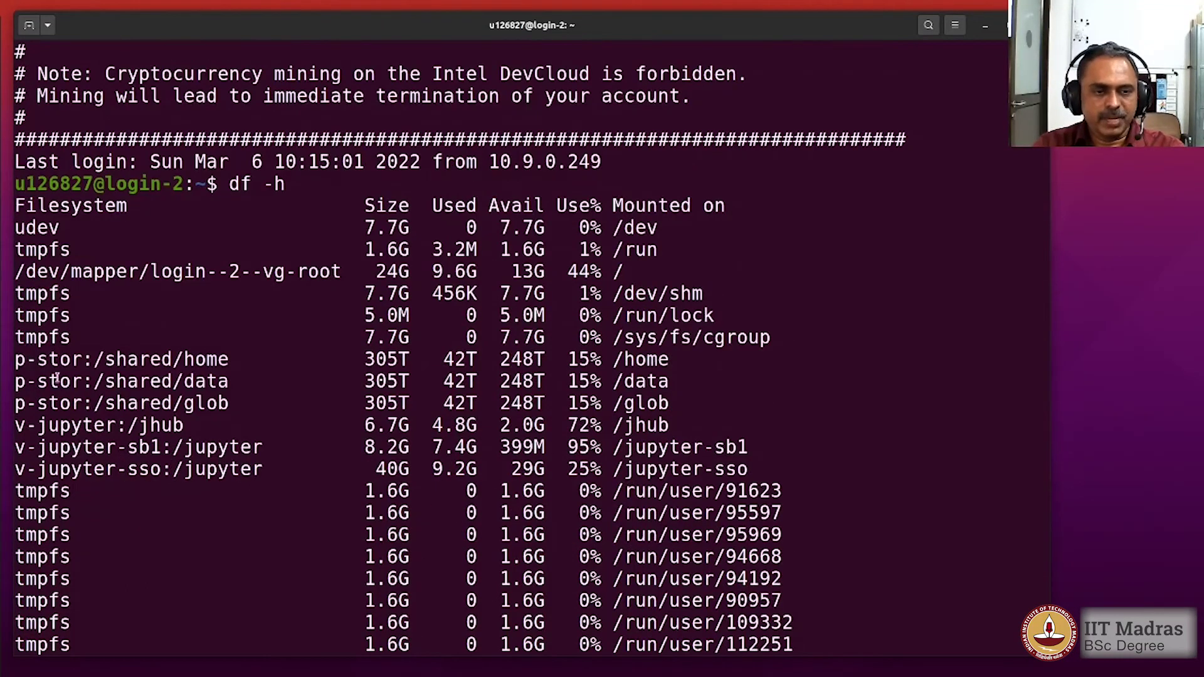
left_click_drag(14, 359, 717, 405)
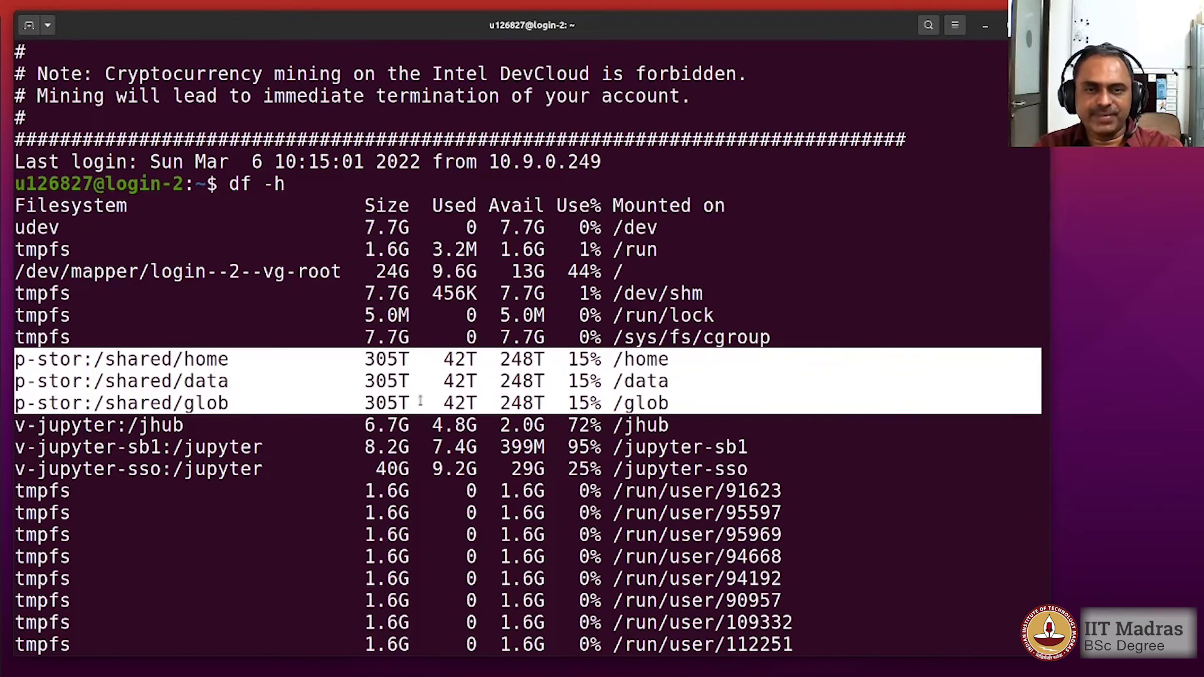
scroll(420, 401, "down", 1)
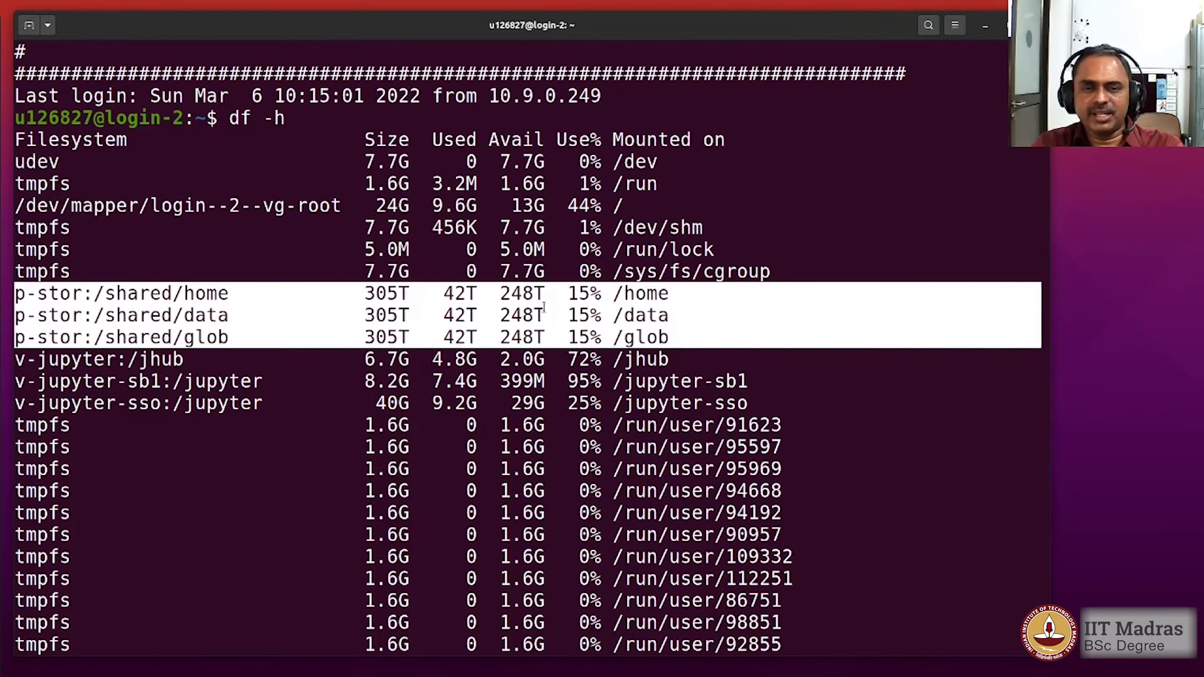
left_click(780, 314)
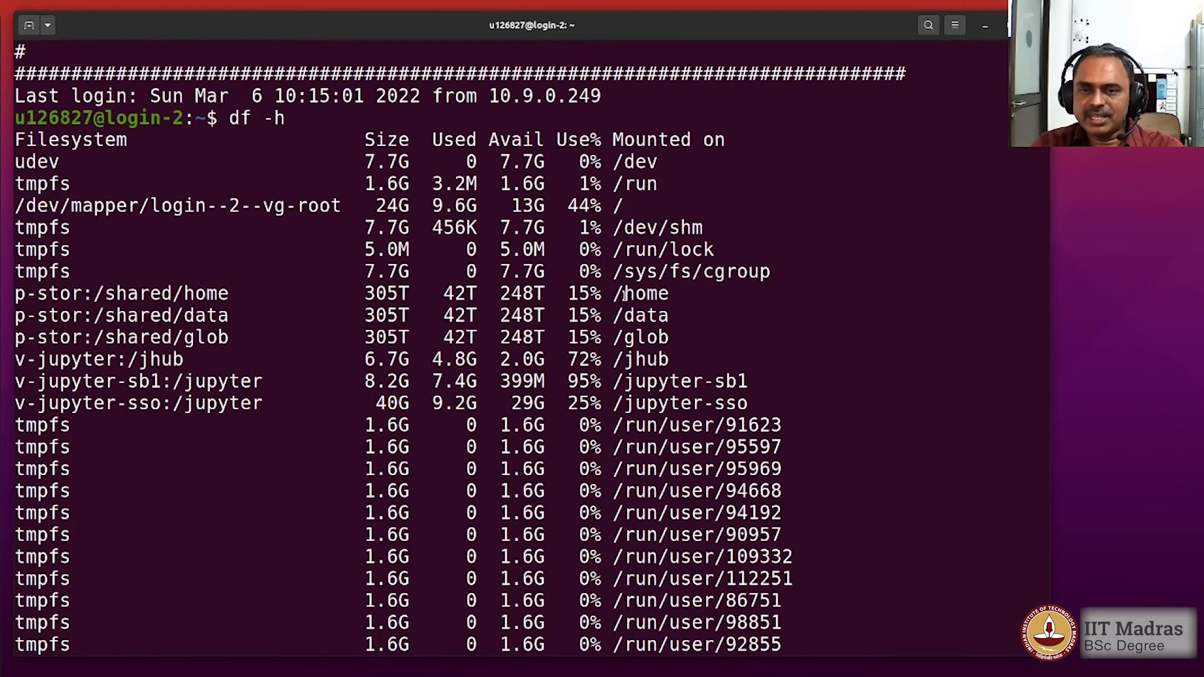
left_click_drag(613, 294, 669, 315)
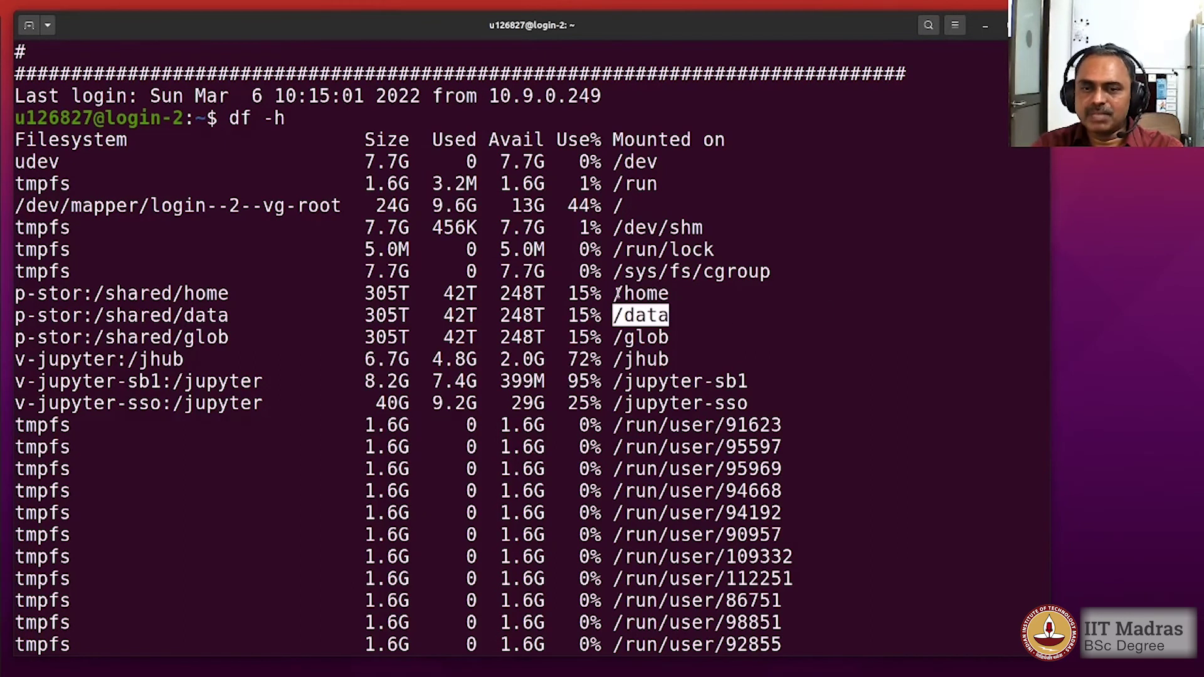
left_click_drag(364, 292, 408, 292)
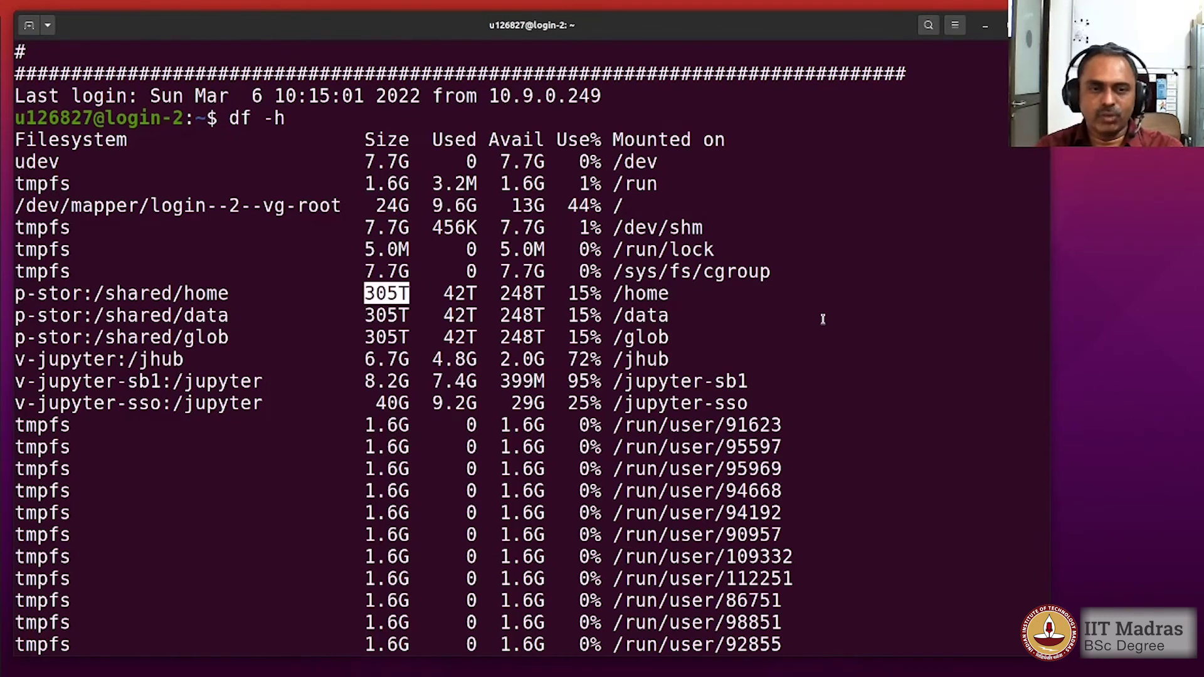
scroll(823, 319, "down", 10)
Step: Exit the Intel DevCloud and 10.17.0.167 sessions, clearing the screen between them
type("exit")
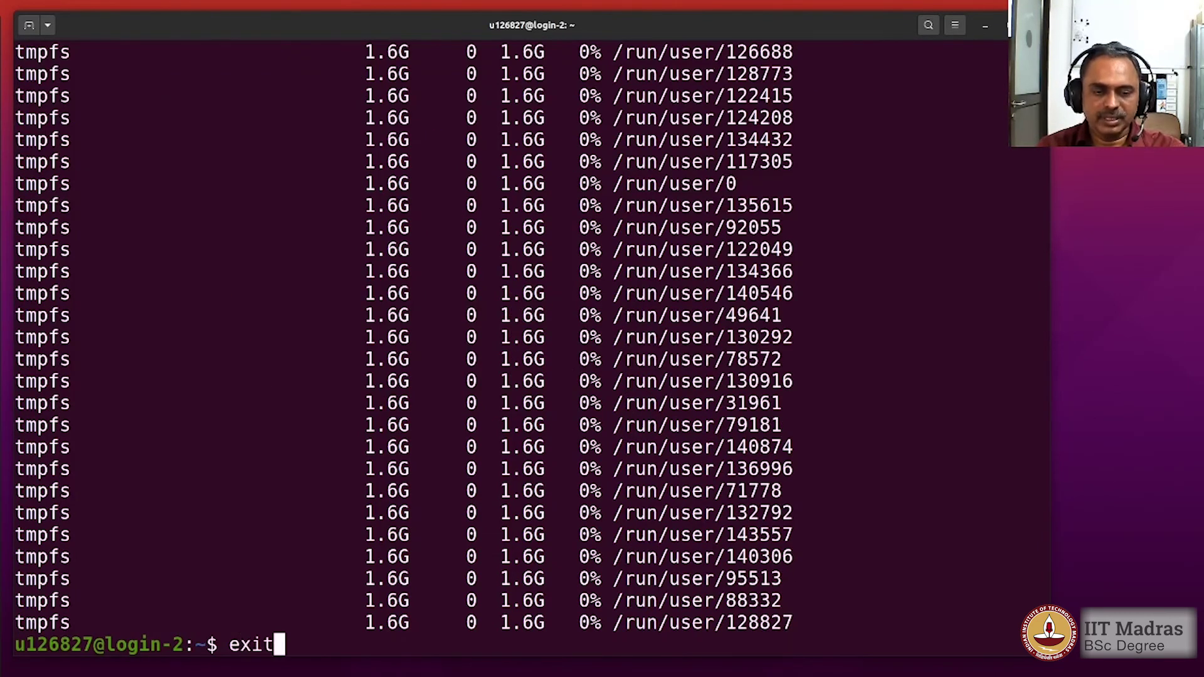
key("Return")
key("ctrl+l")
type("exit")
key("Return")
Step: Recall the aqua ssh login from history and log into aqua.iitm.ac.in with the password
key("ctrl+r")
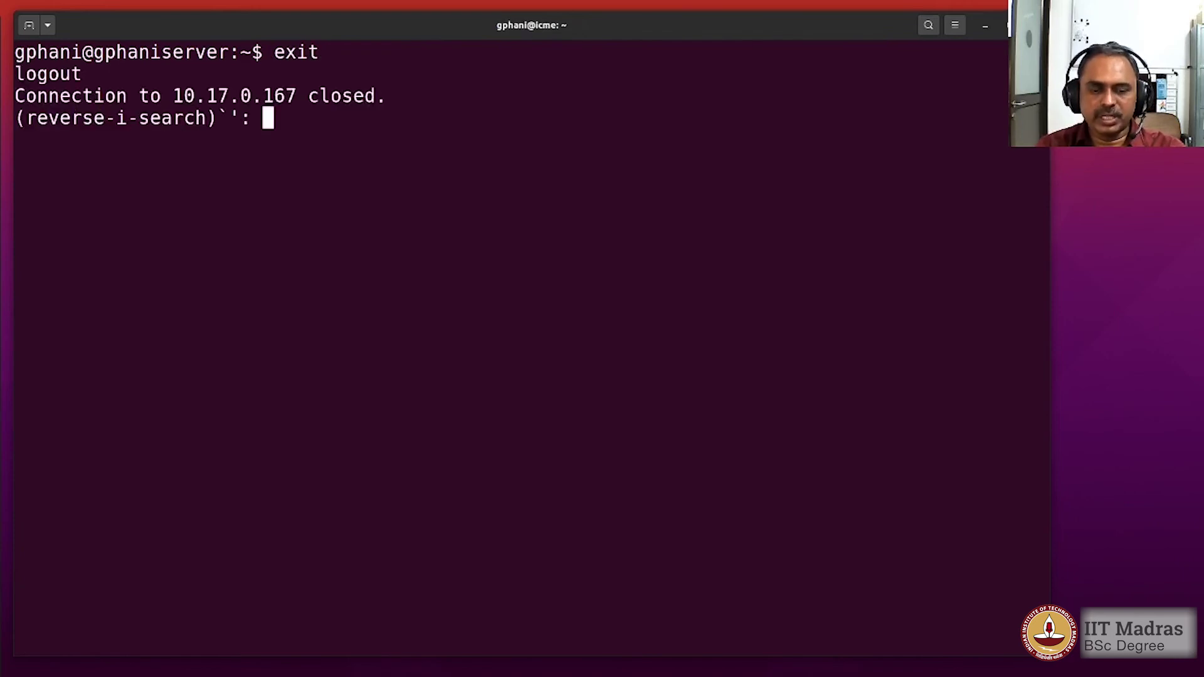
type("aq")
key("Return")
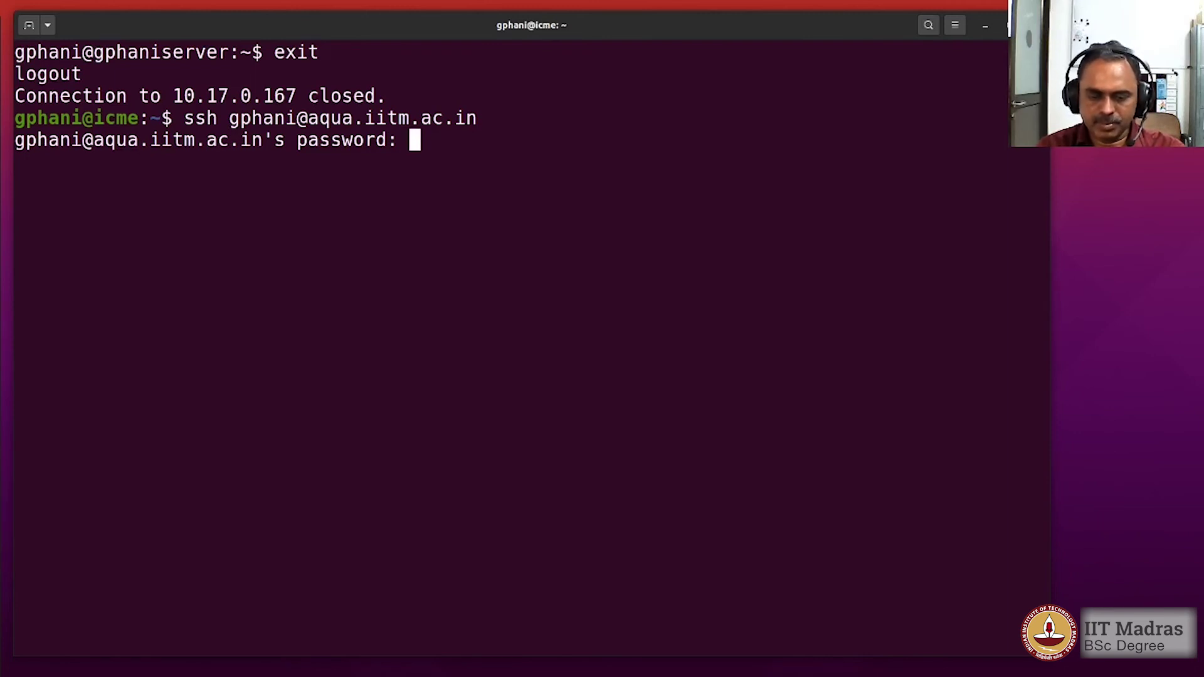
key("Return")
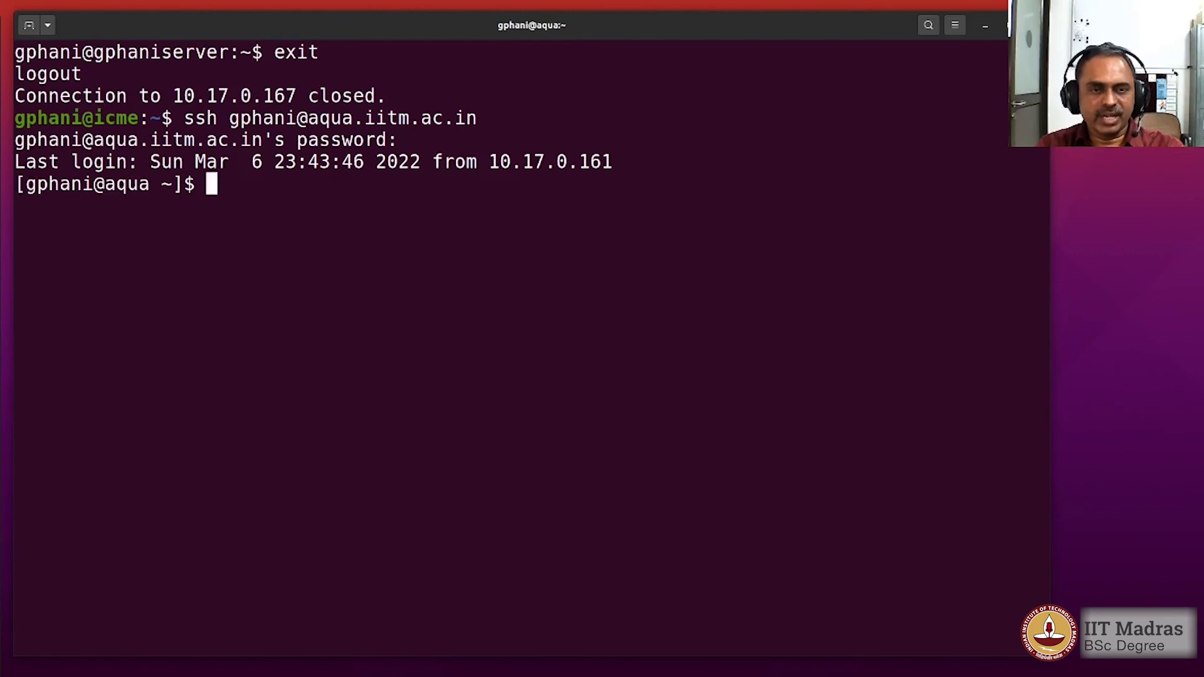
Step: Run df -h|grep iitm and highlight the /lfs1 mount point and its 791T size
type("df -h|gr")
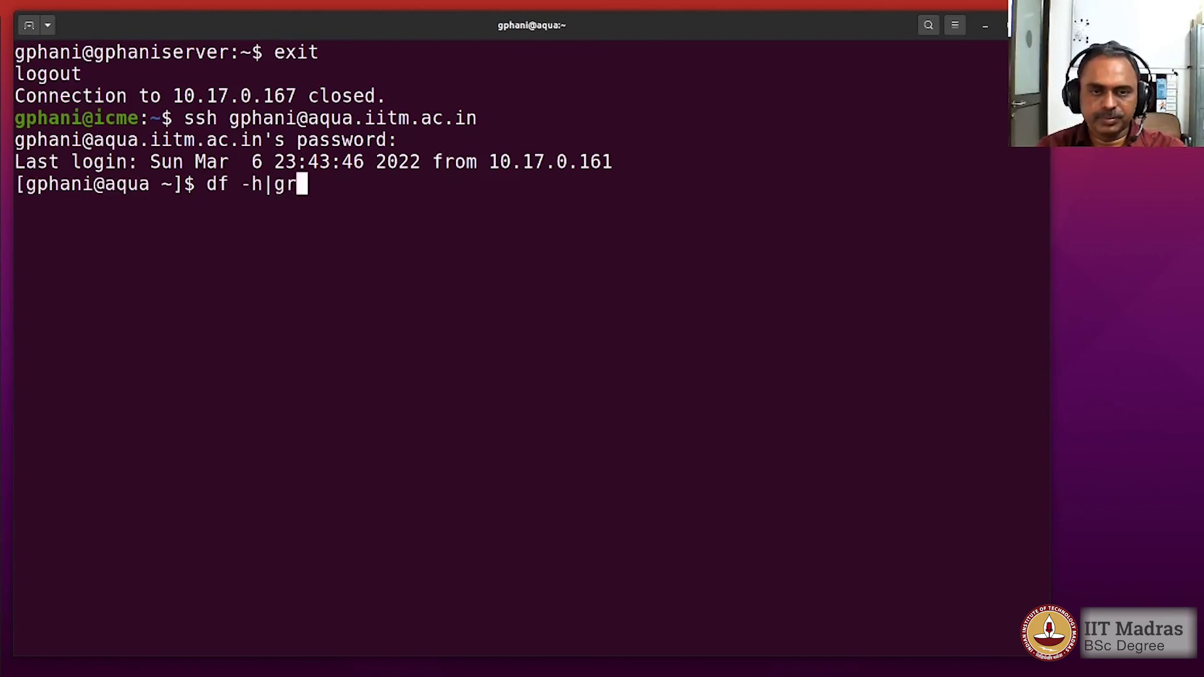
type("ep iitm")
key("Return")
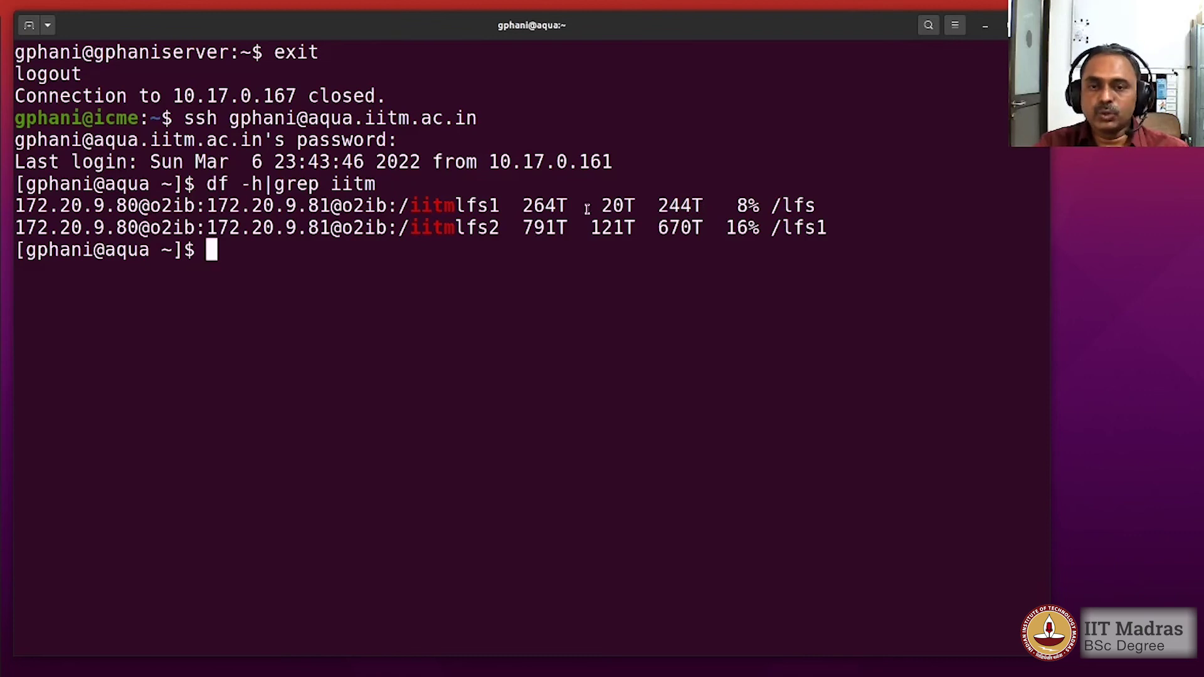
left_click_drag(771, 206, 827, 227)
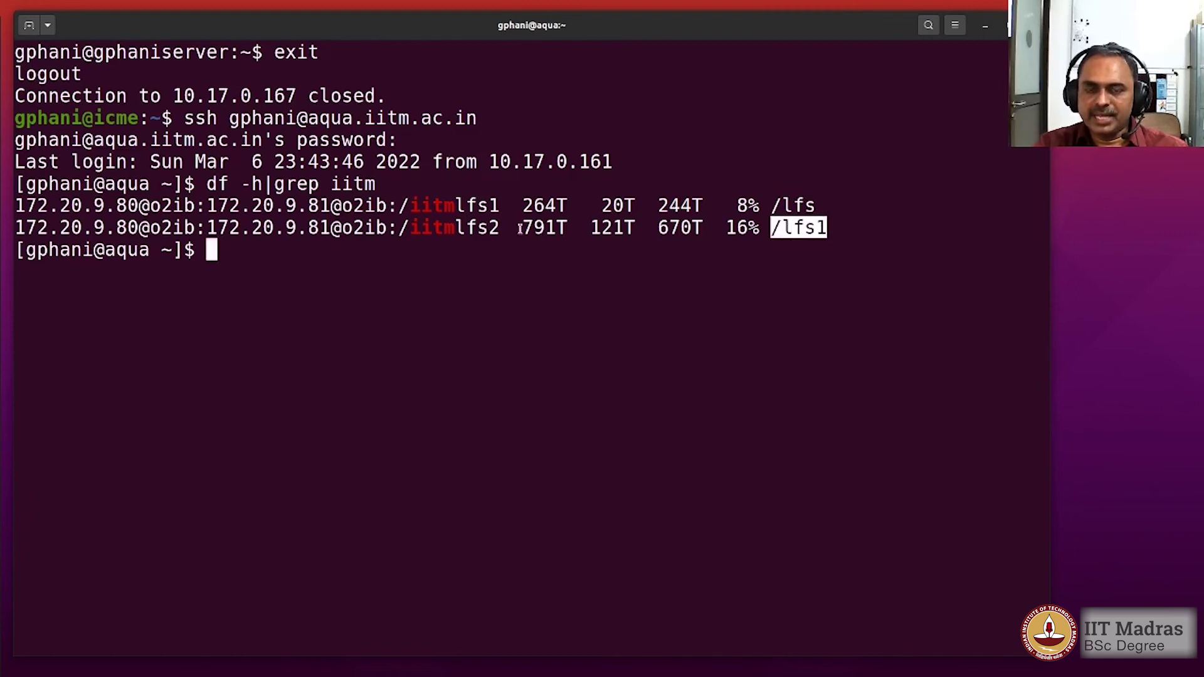
left_click_drag(521, 227, 567, 227)
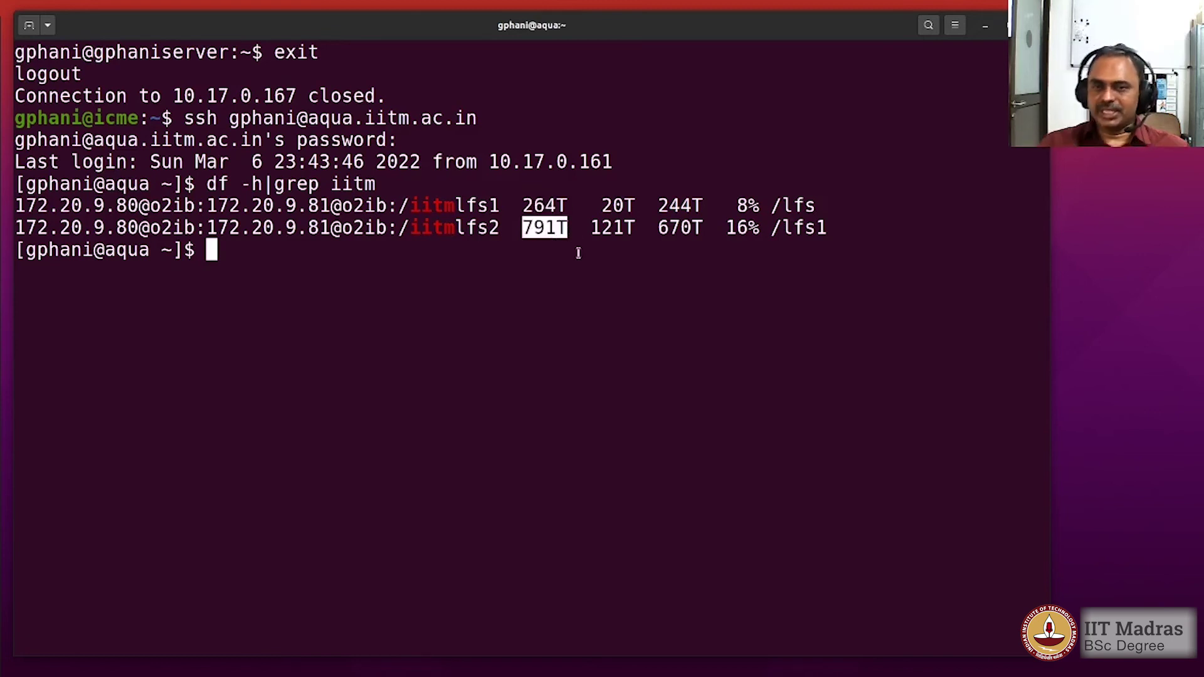